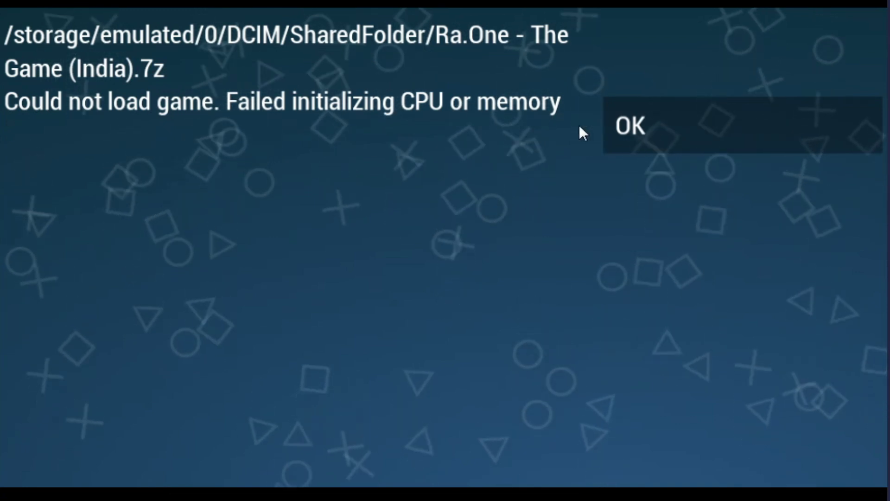
# Step: Dismiss the Ra.One error, retry Ra.One - The Game (India).7z, and dismiss 'Could not load game'
pyautogui.click(672, 139)
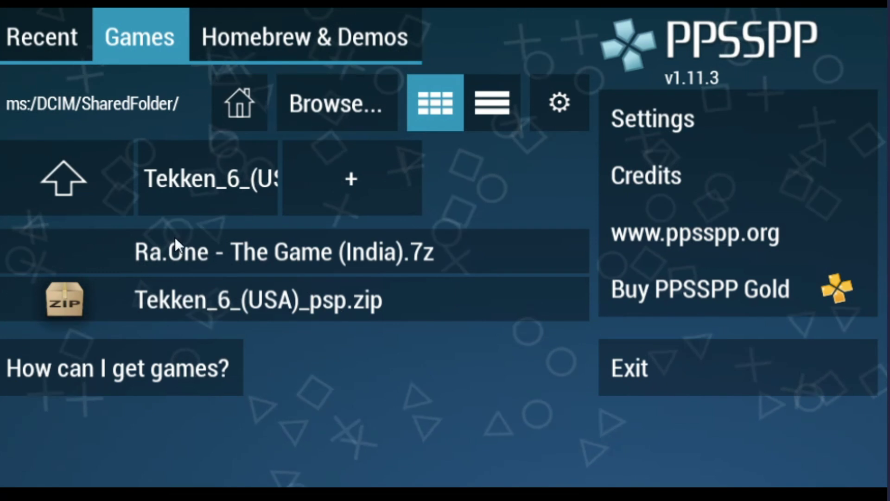
pyautogui.click(215, 254)
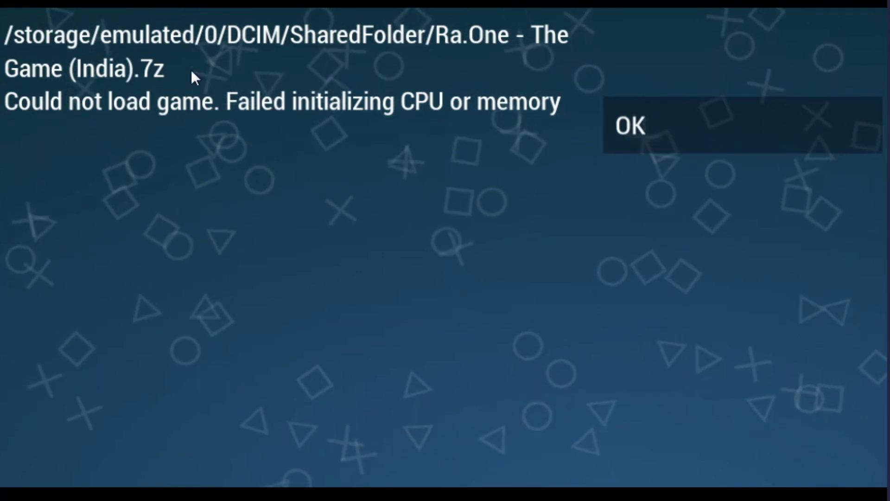
pyautogui.click(628, 125)
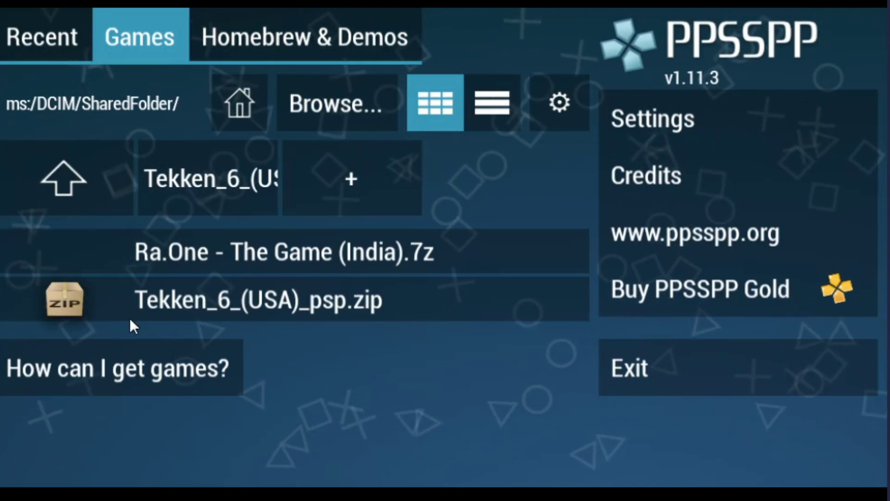
# Step: Install Tekken_6_(USA)_psp.zip and go back to the SharedFolder list once it shows 'Installed!'
pyautogui.click(207, 294)
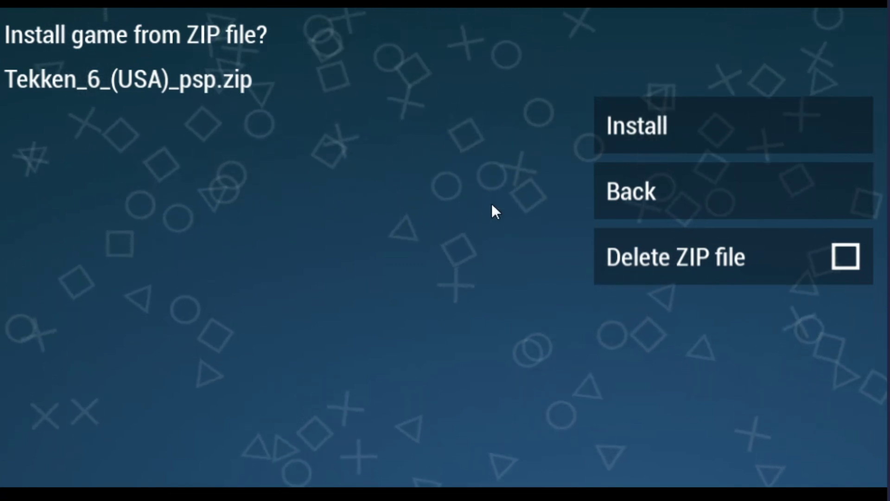
pyautogui.click(641, 134)
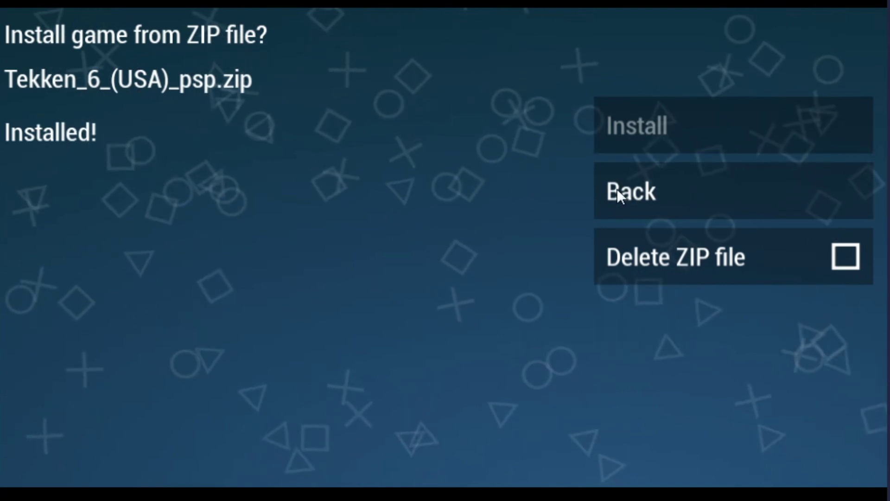
pyautogui.click(630, 189)
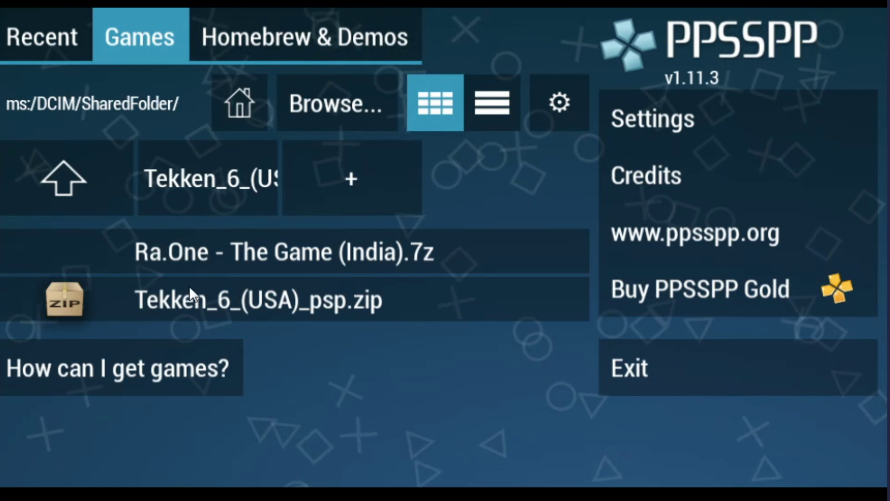
# Step: Relaunch PPSSPP and browse the Games tab up to the SharedFolder directory
pyautogui.click(201, 186)
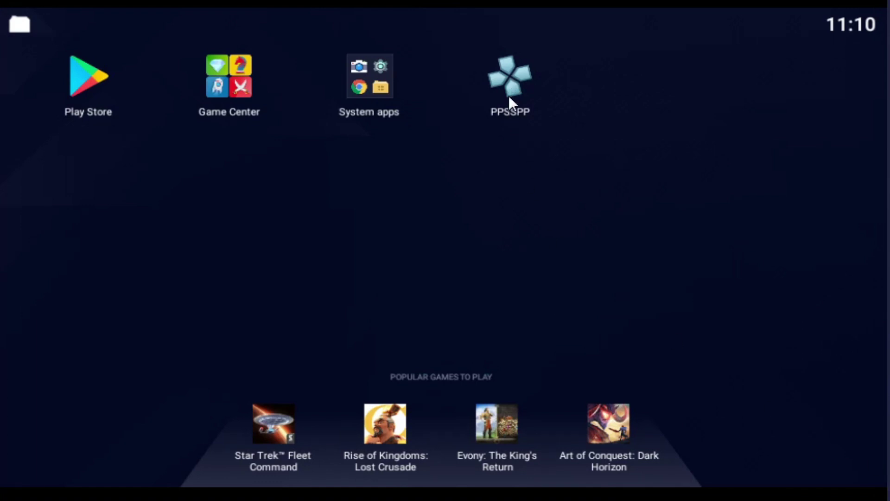
pyautogui.click(508, 95)
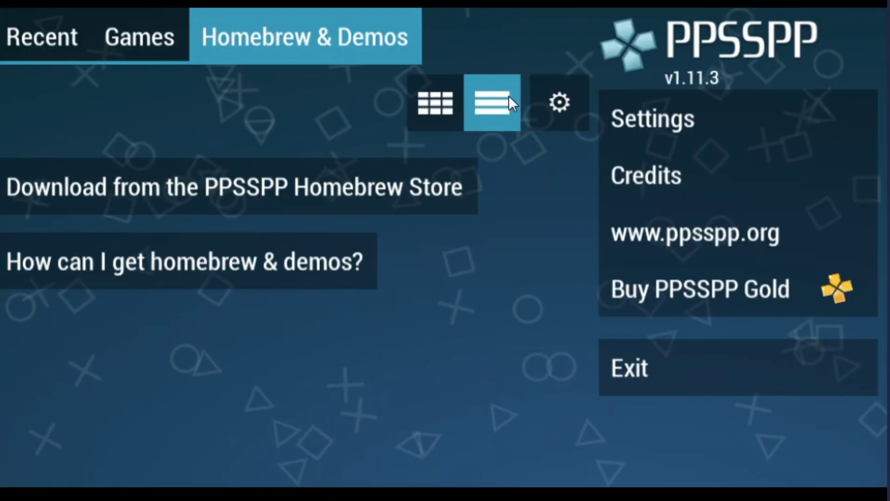
pyautogui.click(134, 37)
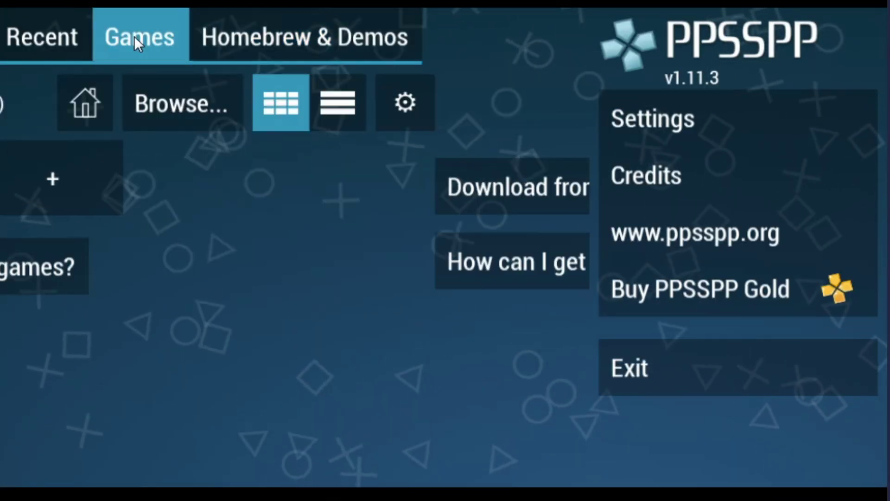
pyautogui.click(89, 185)
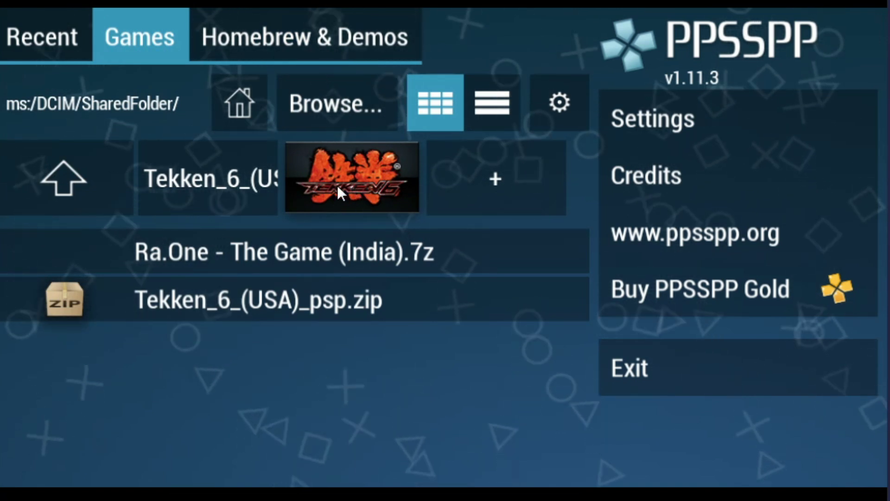
# Step: Retry and dismiss Ra.One, back out of the Tekken ZIP install screen, then quit PPSSPP
pyautogui.click(326, 258)
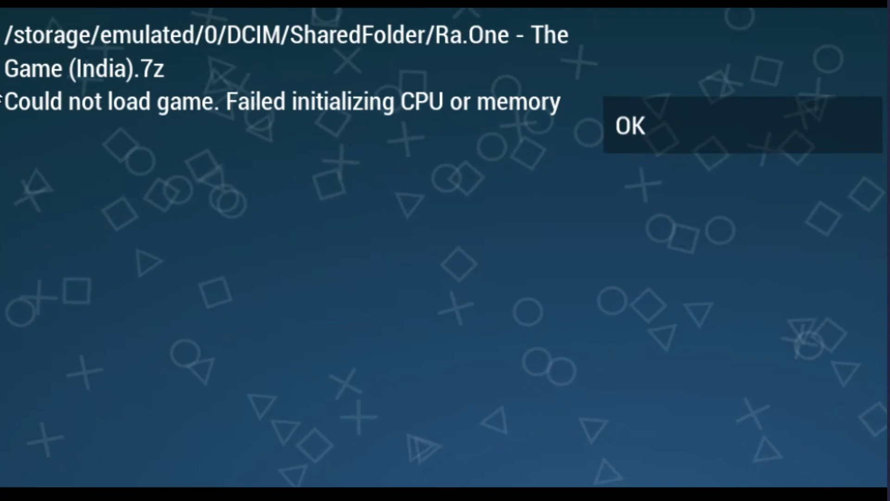
pyautogui.click(696, 129)
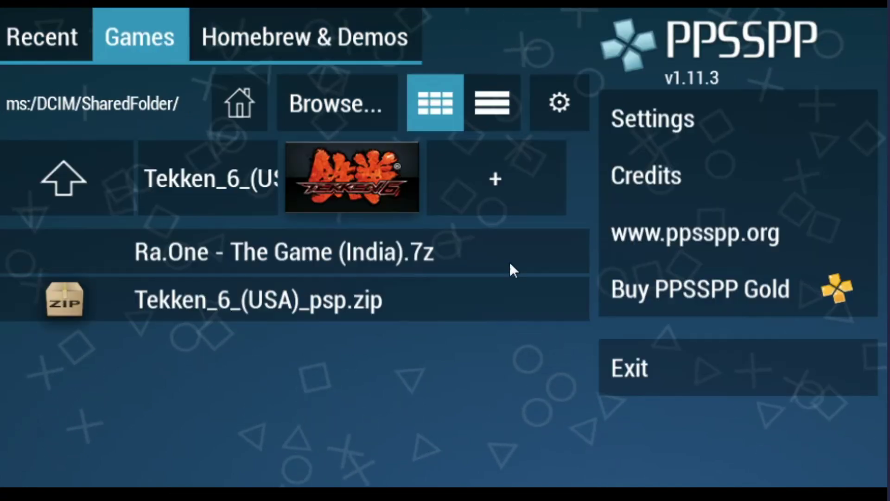
pyautogui.click(217, 300)
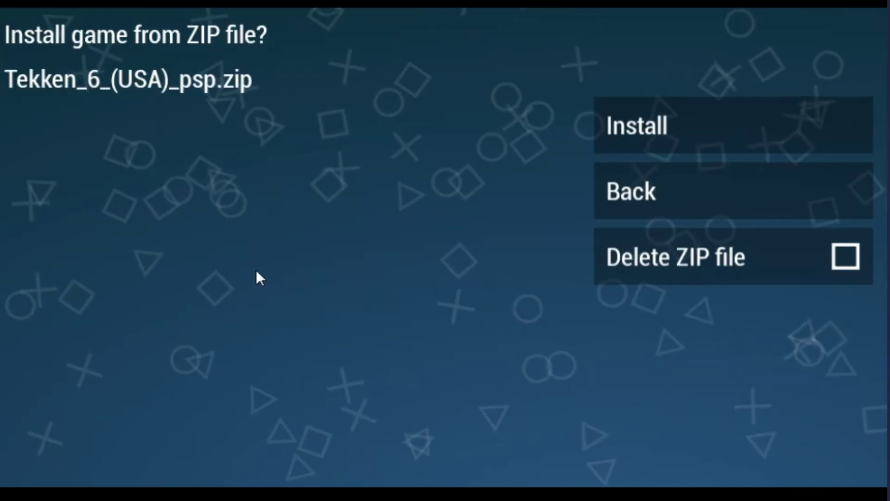
pyautogui.click(690, 197)
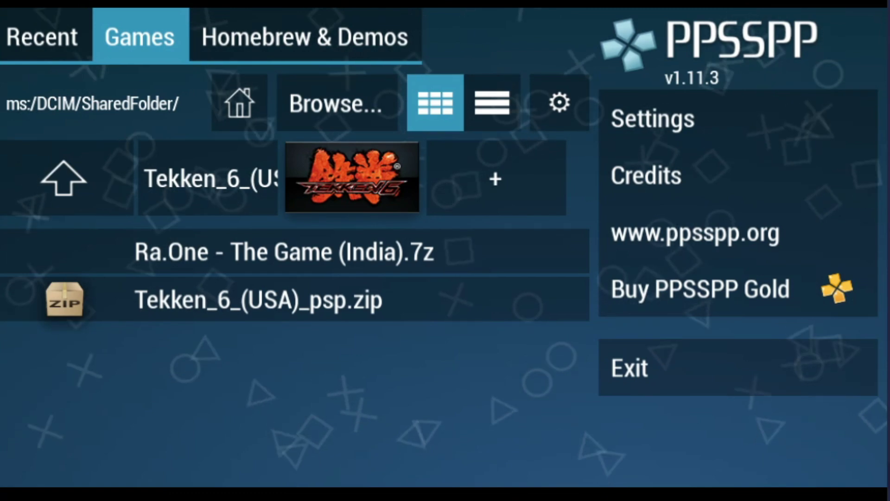
pyautogui.press('Escape')
# Step: Install ZArchiver from zarchiver-0-9-5-8.apk in Media Manager and open it
pyautogui.click(379, 87)
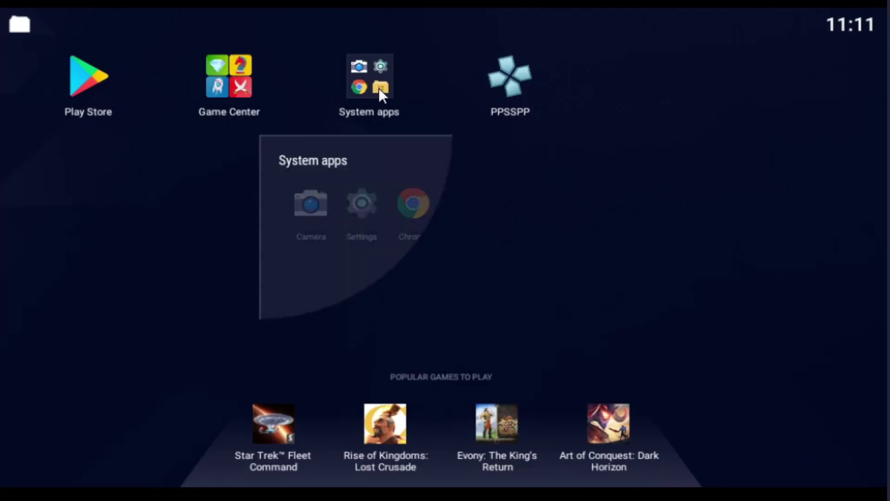
pyautogui.click(448, 203)
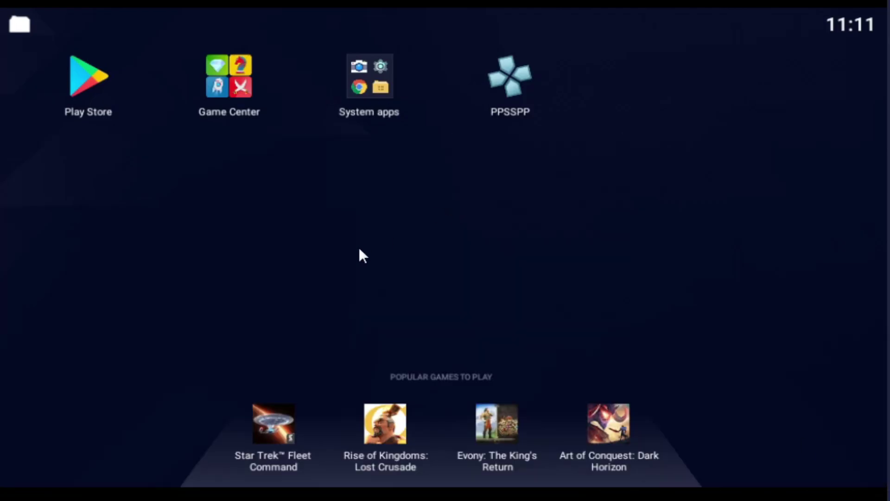
pyautogui.scroll(2, 670, 282)
pyautogui.scroll(-5, 628, 221)
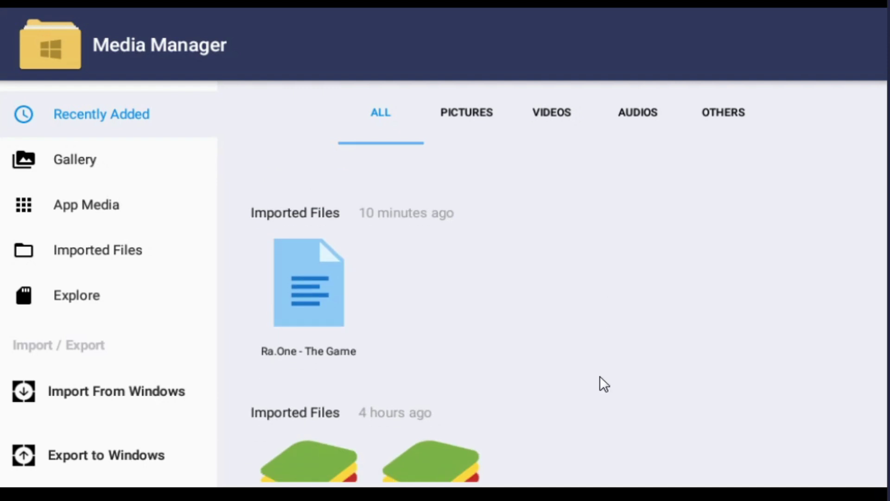
pyautogui.moveTo(612, 361); pyautogui.dragTo(636, 209)
pyautogui.scroll(3, 642, 314)
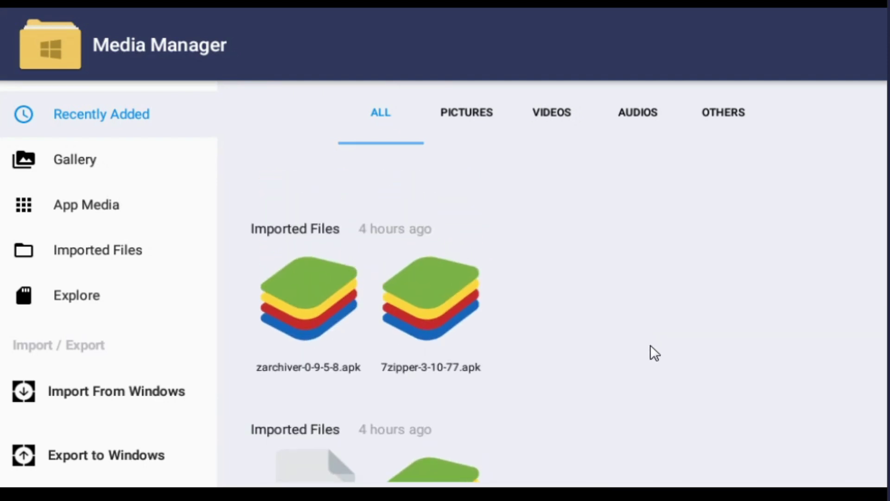
pyautogui.click(300, 327)
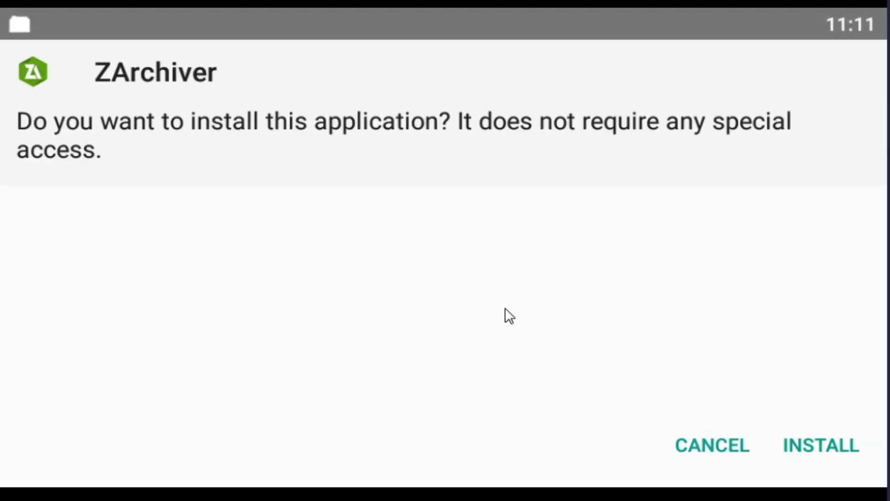
pyautogui.click(791, 449)
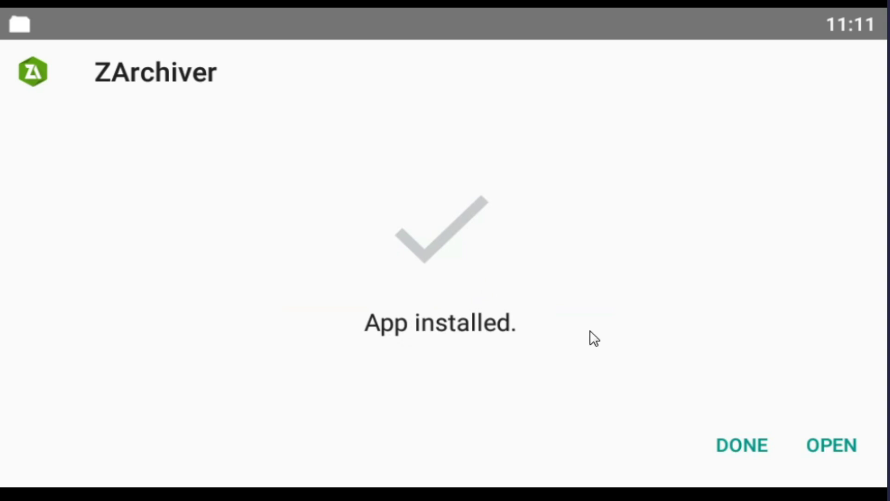
pyautogui.click(830, 446)
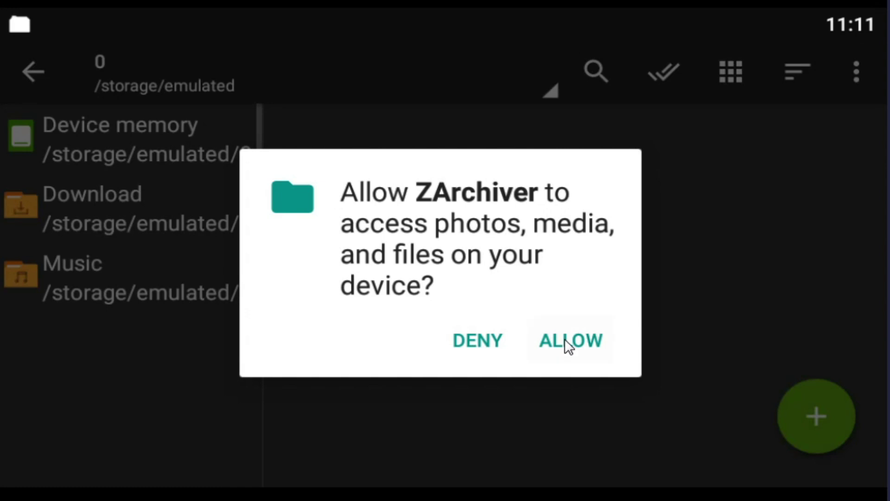
# Step: Grant ZArchiver storage access, then extract Tekken_6_(USA)_psp.zip to ./<Archive name>/ just once
pyautogui.click(569, 345)
pyautogui.press('Escape')
pyautogui.press('Escape')
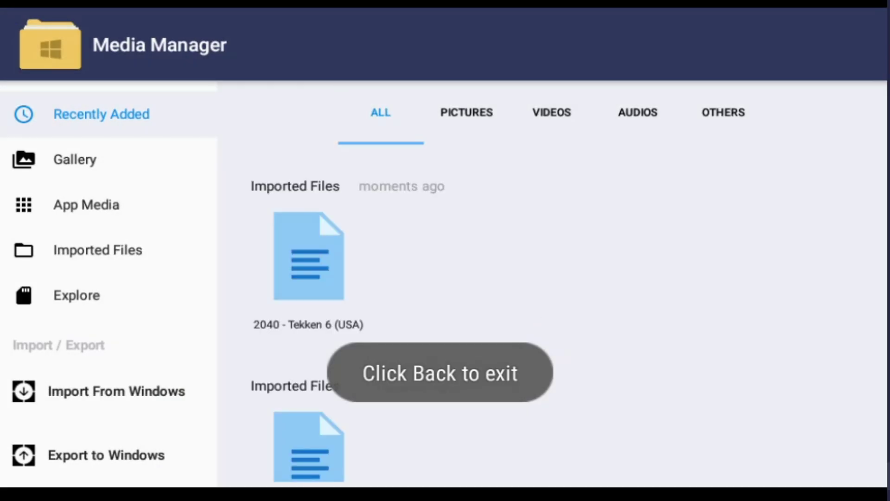
pyautogui.moveTo(606, 417); pyautogui.dragTo(603, 291)
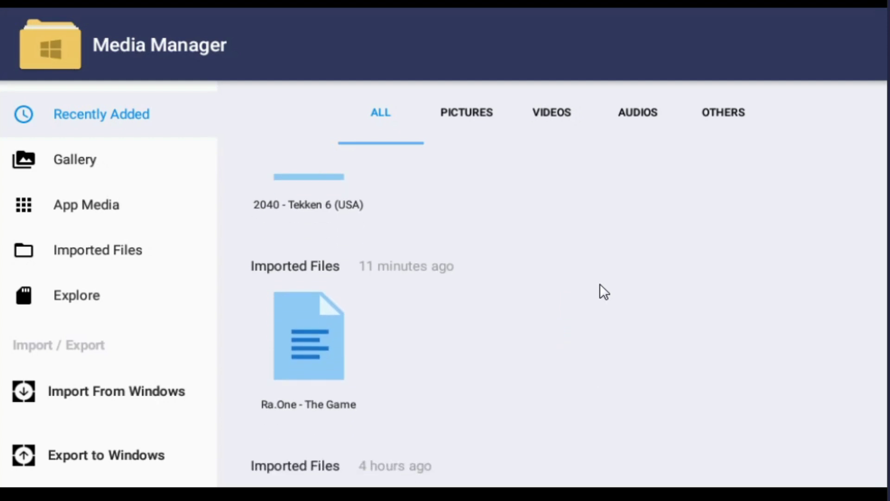
pyautogui.moveTo(585, 430); pyautogui.dragTo(590, 297)
pyautogui.moveTo(596, 402); pyautogui.dragTo(595, 313)
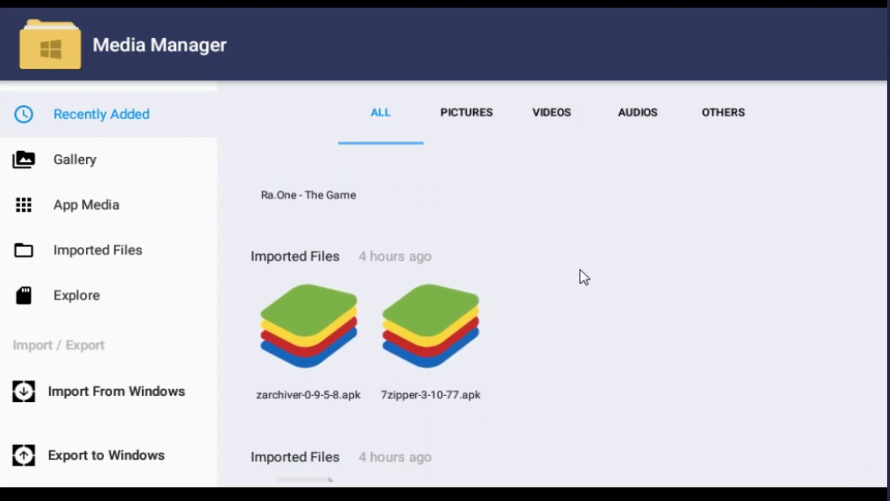
pyautogui.moveTo(580, 269); pyautogui.dragTo(594, 449)
pyautogui.moveTo(571, 298); pyautogui.dragTo(583, 408)
pyautogui.moveTo(563, 346); pyautogui.dragTo(576, 218)
pyautogui.moveTo(574, 366); pyautogui.dragTo(573, 278)
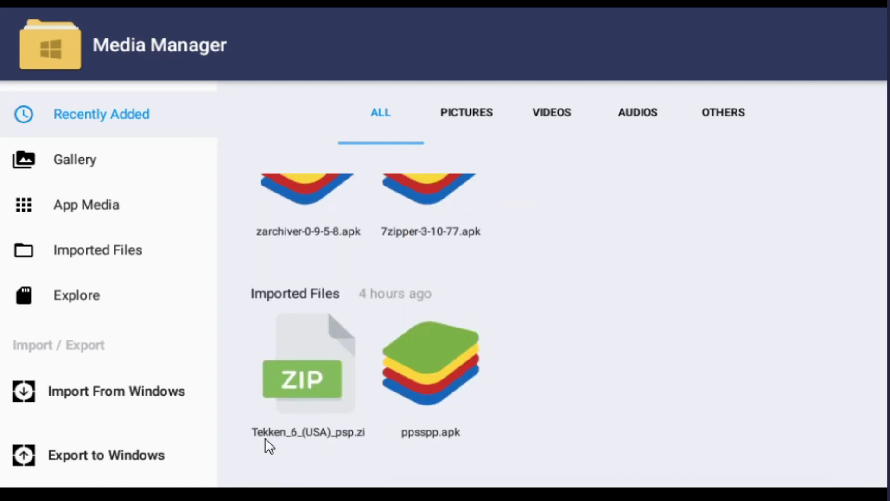
pyautogui.click(319, 378)
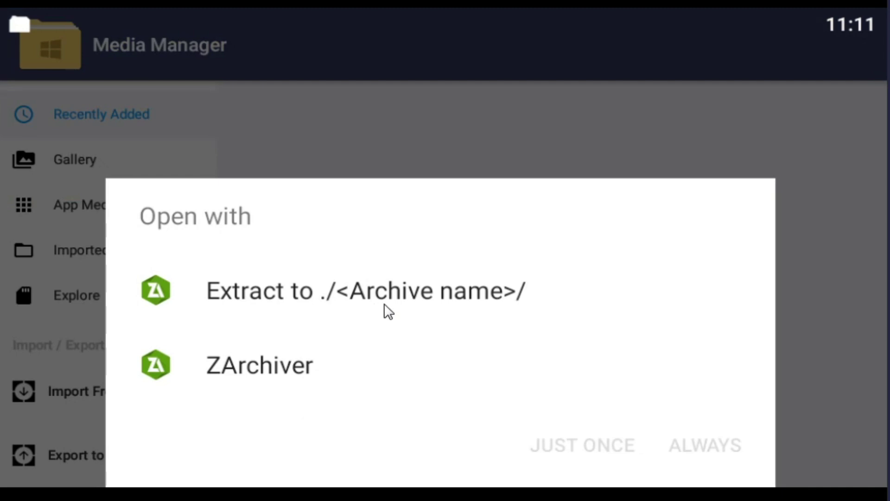
pyautogui.click(244, 291)
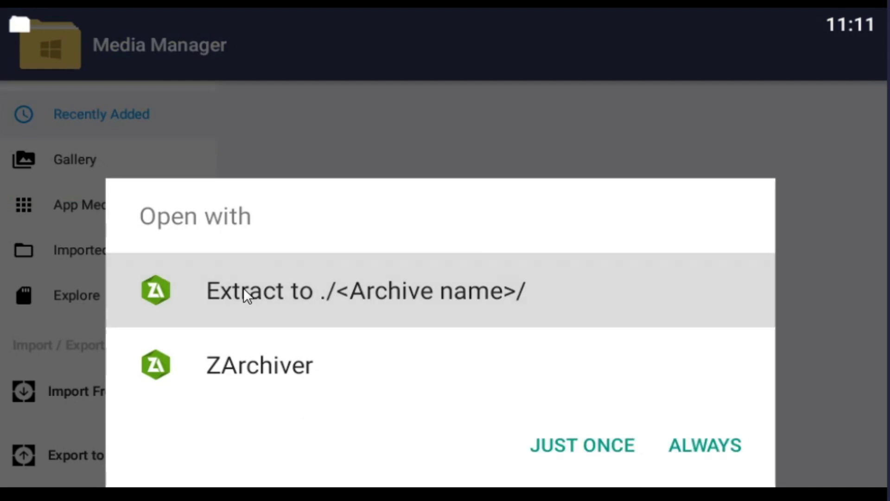
pyautogui.click(601, 446)
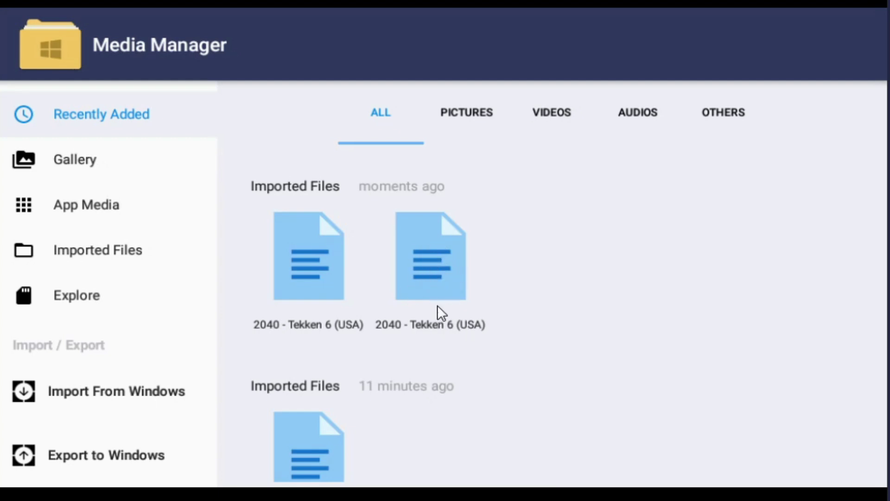
# Step: Check the extracted 2040 - Tekken 6 (USA) files, then exit Media Manager with OK
pyautogui.moveTo(472, 332); pyautogui.dragTo(468, 199)
pyautogui.moveTo(517, 416); pyautogui.dragTo(548, 433)
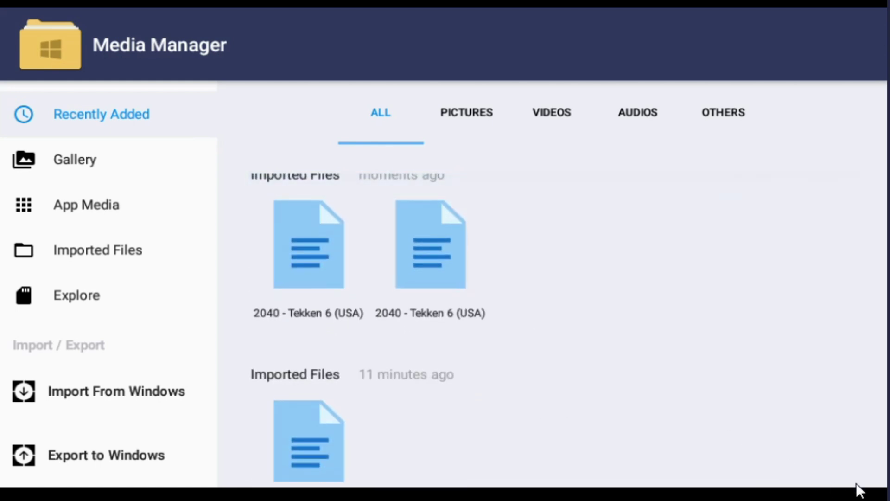
pyautogui.press('Escape')
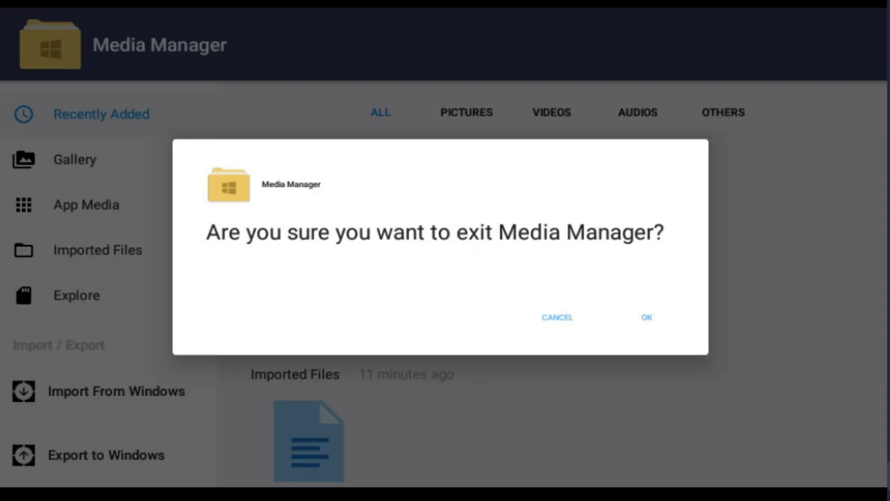
pyautogui.click(647, 318)
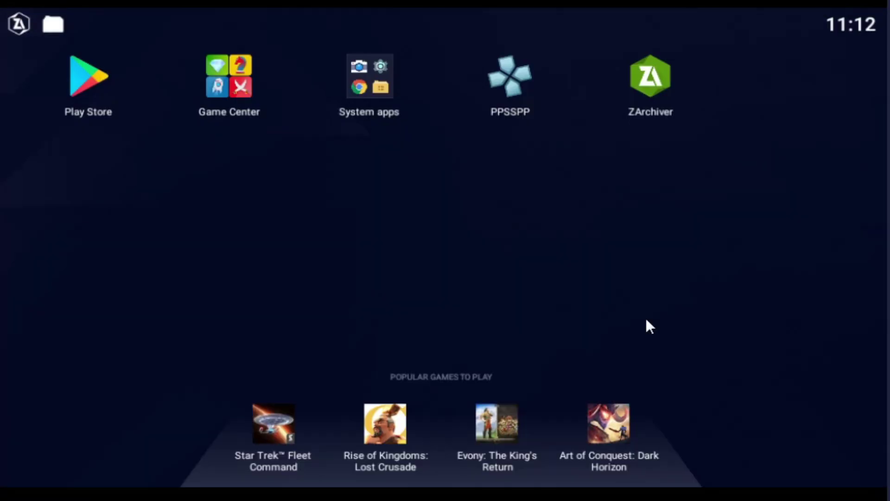
pyautogui.click(513, 93)
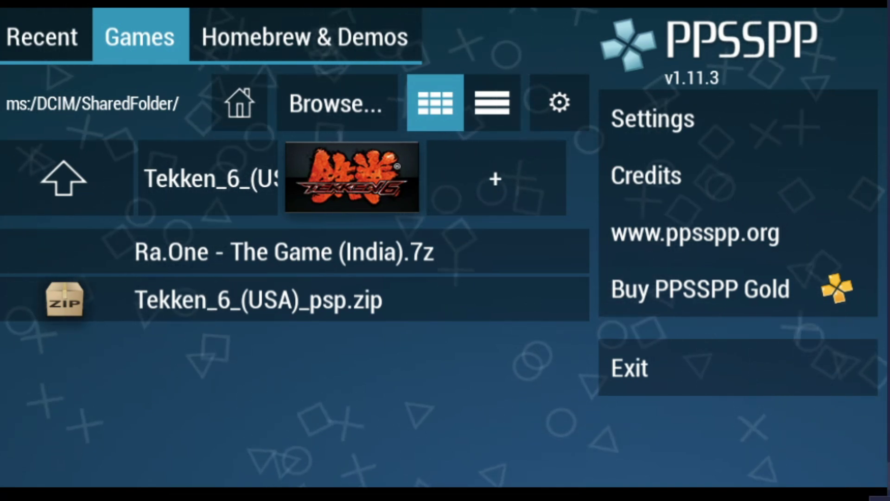
pyautogui.press('Escape')
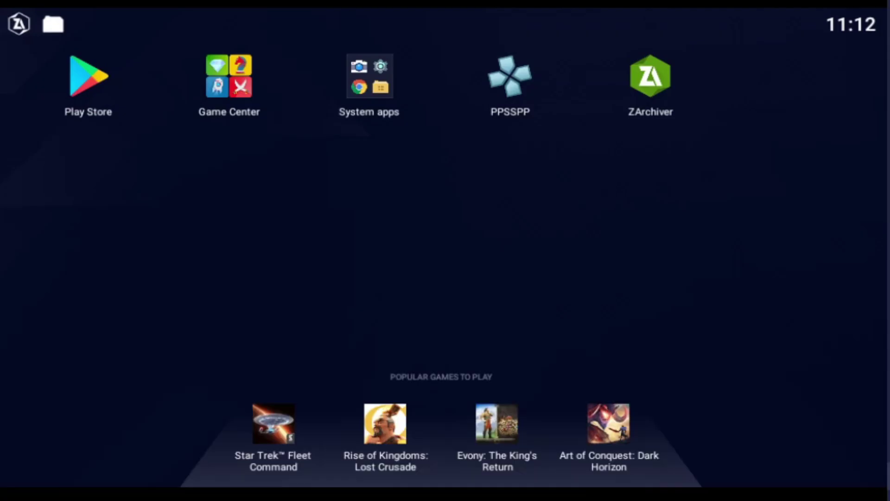
# Step: Open the Ra.One archive from Media Manager in ZArchiver
pyautogui.click(366, 100)
pyautogui.click(472, 216)
pyautogui.scroll(-4, 431, 376)
pyautogui.scroll(4, 487, 381)
pyautogui.scroll(-3, 561, 371)
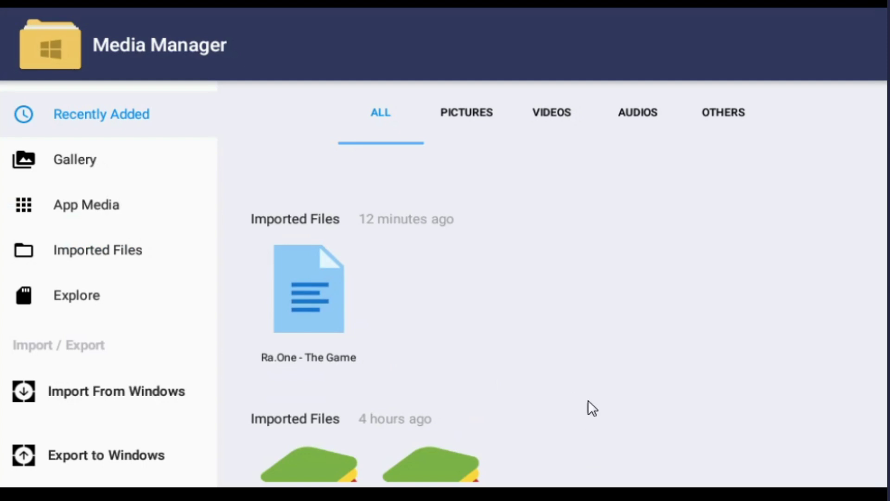
pyautogui.scroll(-5, 575, 324)
pyautogui.scroll(2, 580, 352)
pyautogui.scroll(5, 551, 244)
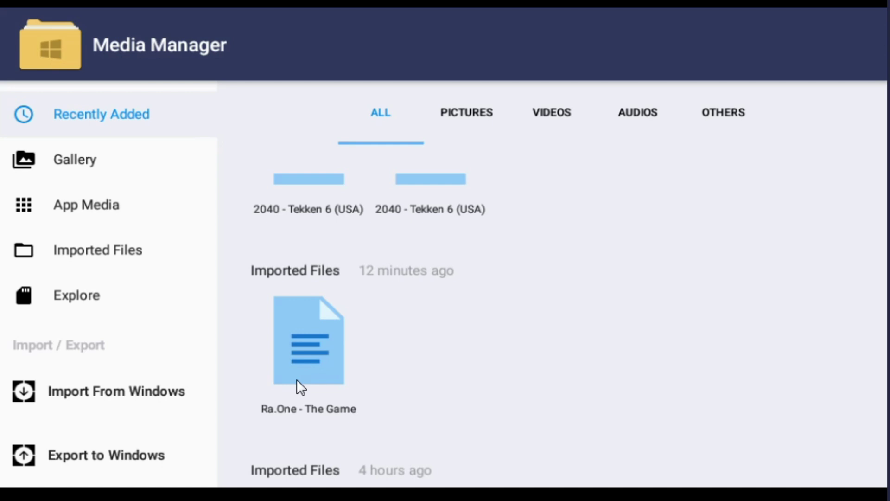
pyautogui.click(305, 357)
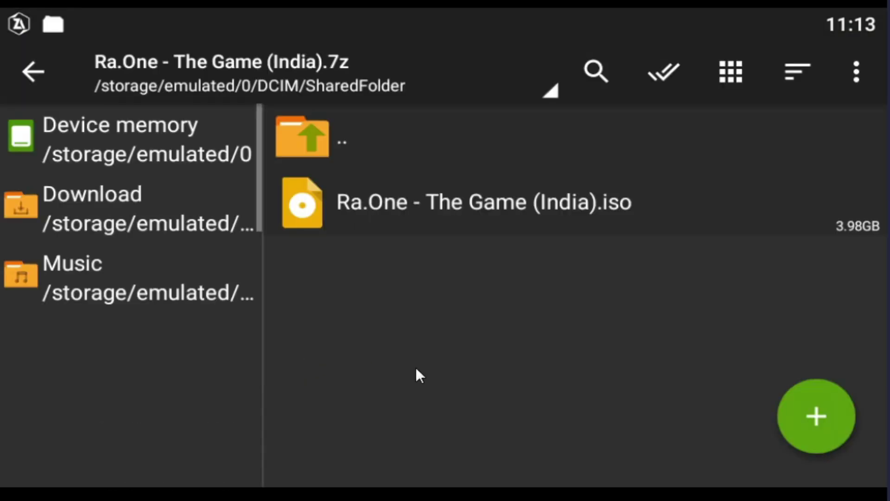
# Step: Extract Ra.One - The Game (India).iso into the /storage/emulated/0 device memory root
pyautogui.click(492, 199)
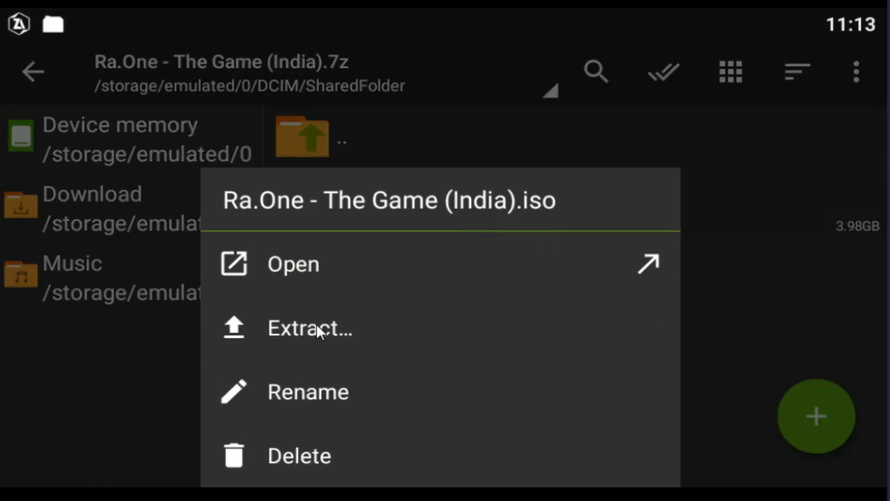
pyautogui.click(299, 333)
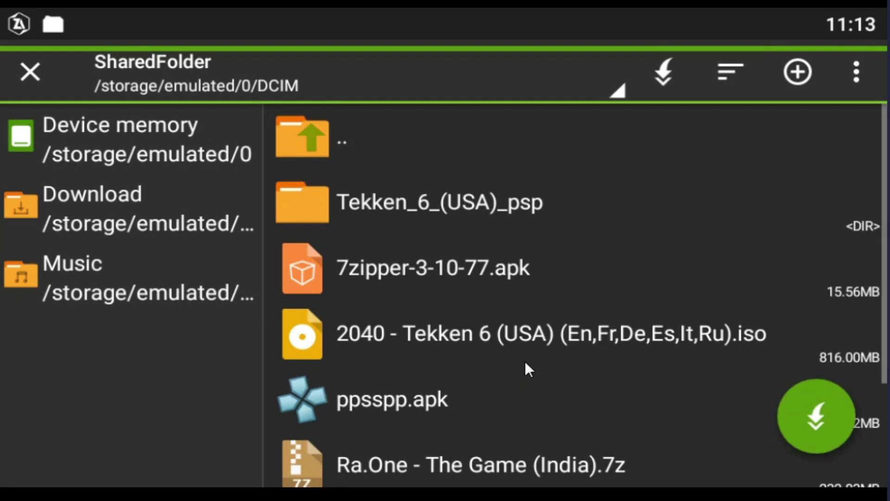
pyautogui.scroll(-3, 520, 371)
pyautogui.scroll(3, 538, 349)
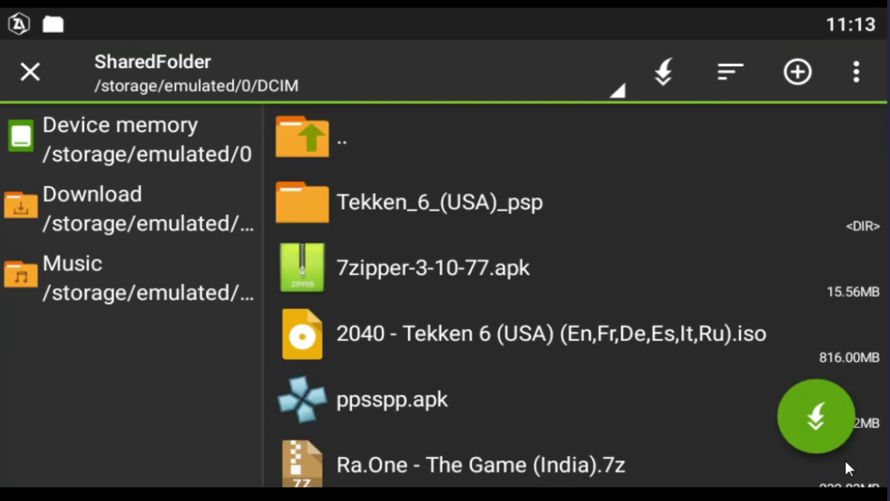
pyautogui.click(325, 137)
pyautogui.click(325, 137)
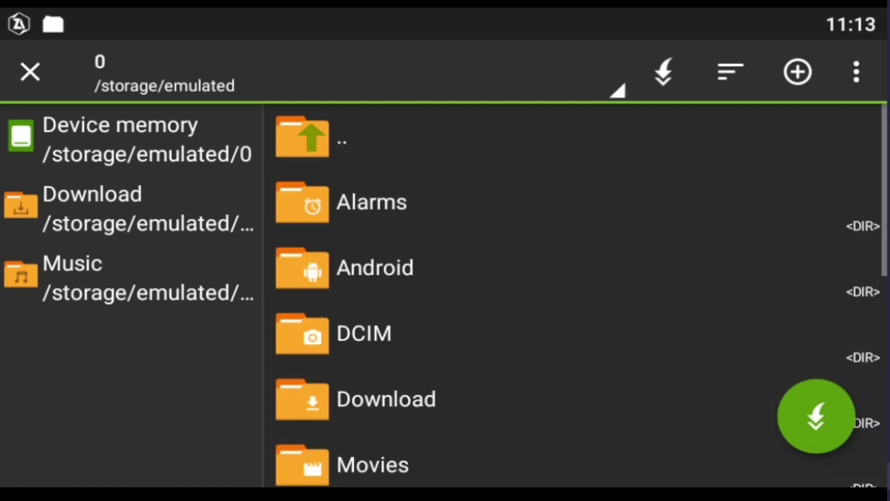
pyautogui.press('Escape')
pyautogui.press('Escape')
pyautogui.press('Escape')
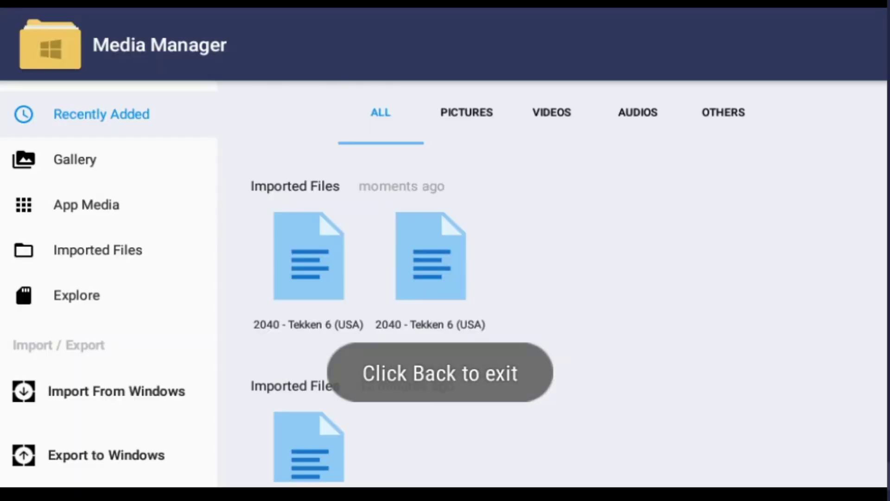
# Step: Leave Media Manager, launch PPSSPP, retry Ra.One - The Game (India).7z and dismiss its error
pyautogui.press('Escape')
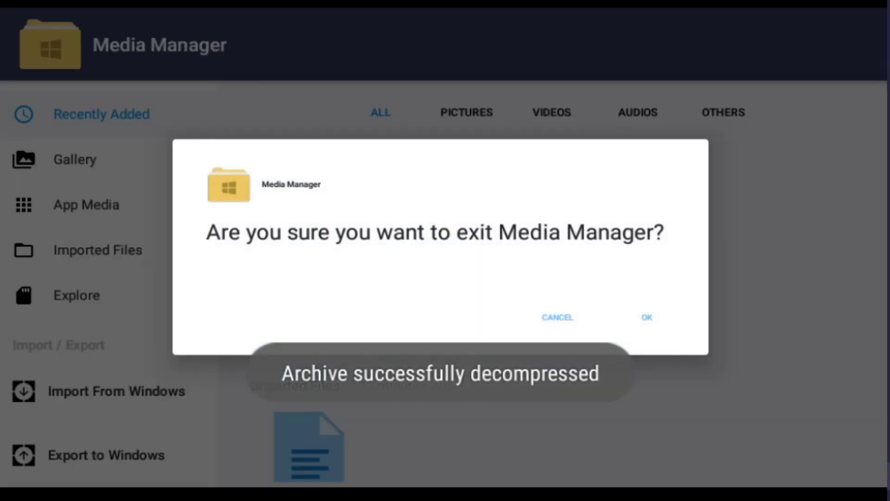
pyautogui.click(644, 324)
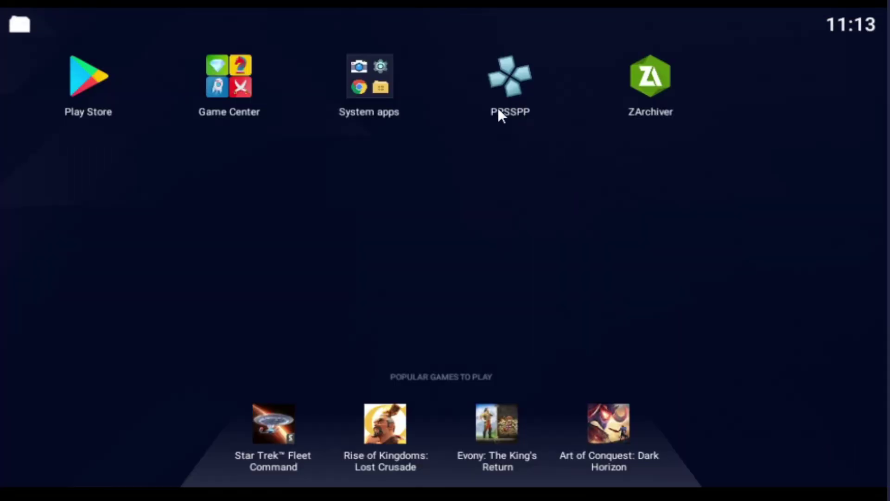
pyautogui.click(520, 85)
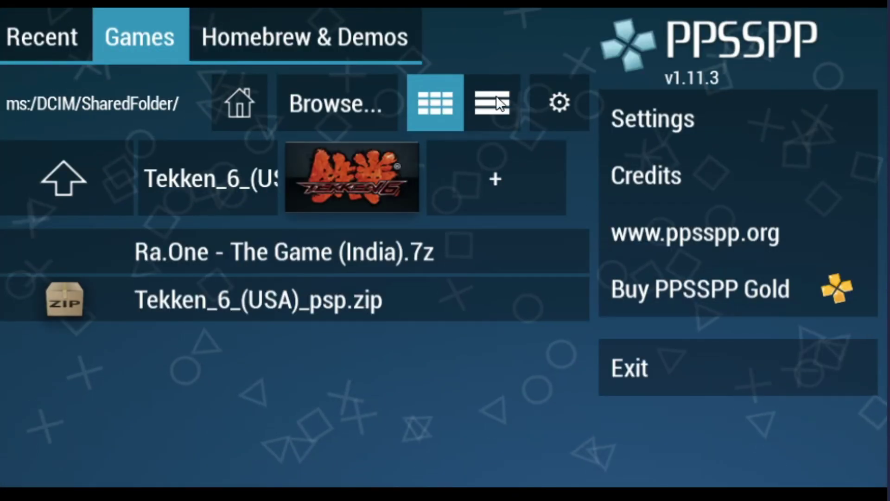
pyautogui.click(227, 255)
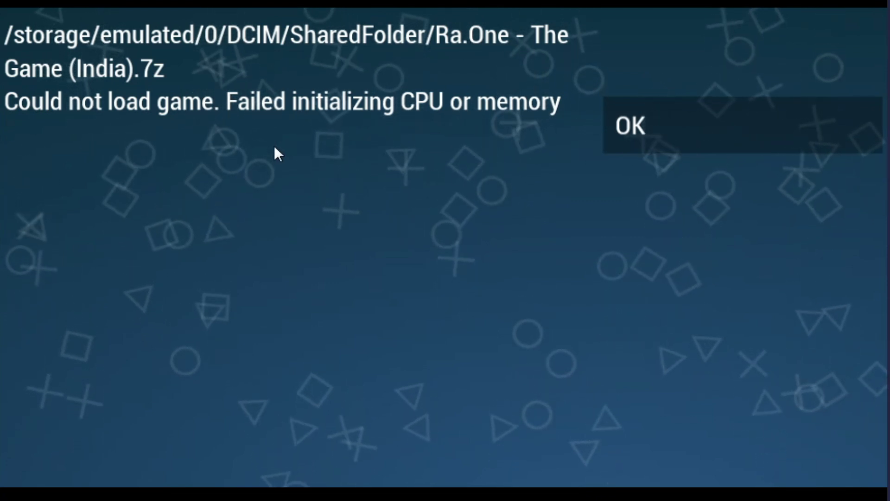
pyautogui.click(668, 132)
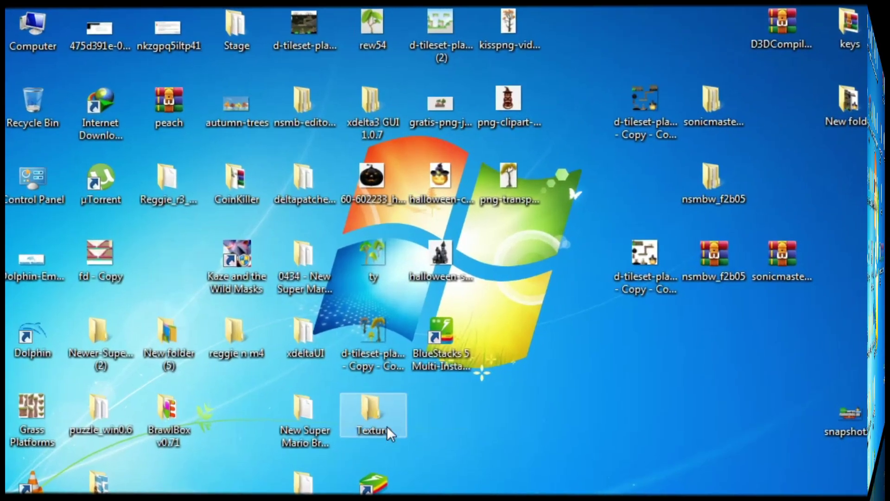
# Step: On Local Disk (H:), view the Tekken_6_(USA)_psp folder, then the Ra.One - The Game (India) folder
pyautogui.click(304, 482)
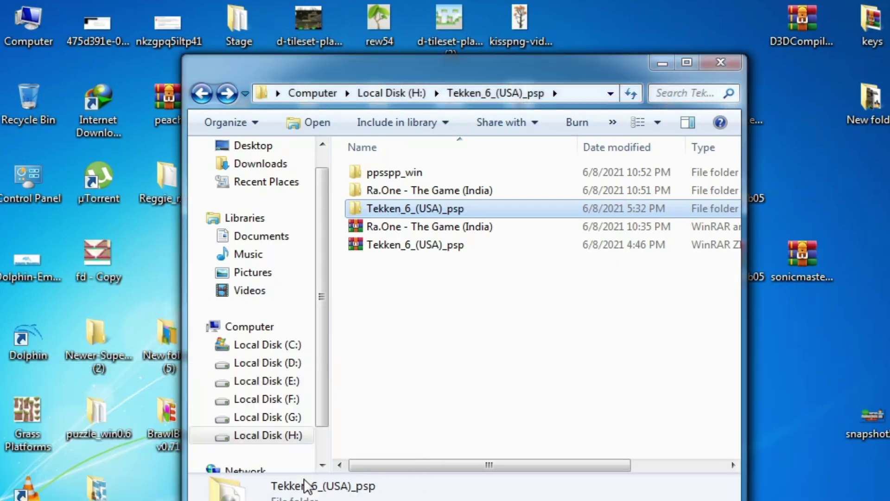
pyautogui.moveTo(451, 69); pyautogui.dragTo(421, 33)
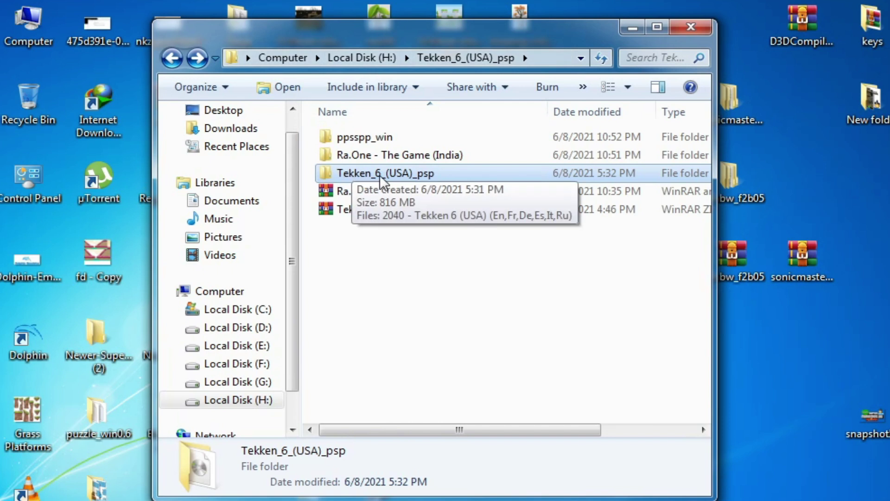
pyautogui.doubleClick(414, 176)
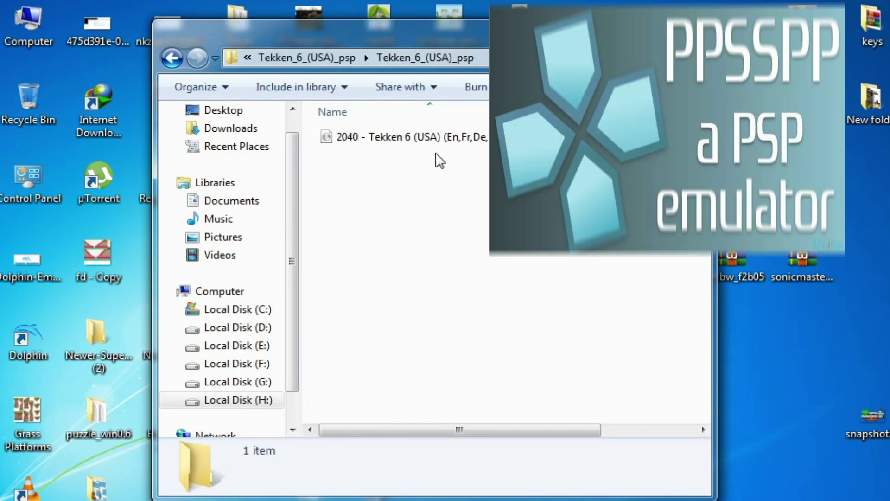
pyautogui.moveTo(418, 427)
pyautogui.mouseDown()
pyautogui.moveTo(518, 428)
pyautogui.moveTo(417, 427)
pyautogui.mouseUp()
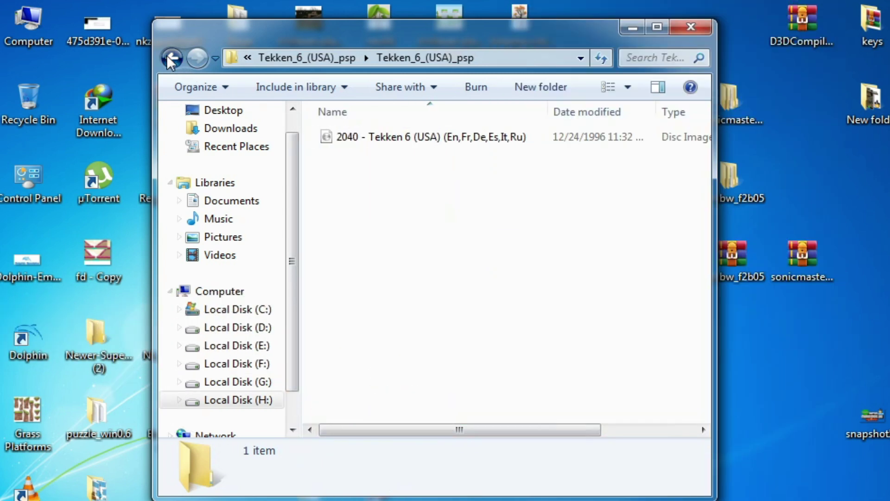
pyautogui.click(169, 56)
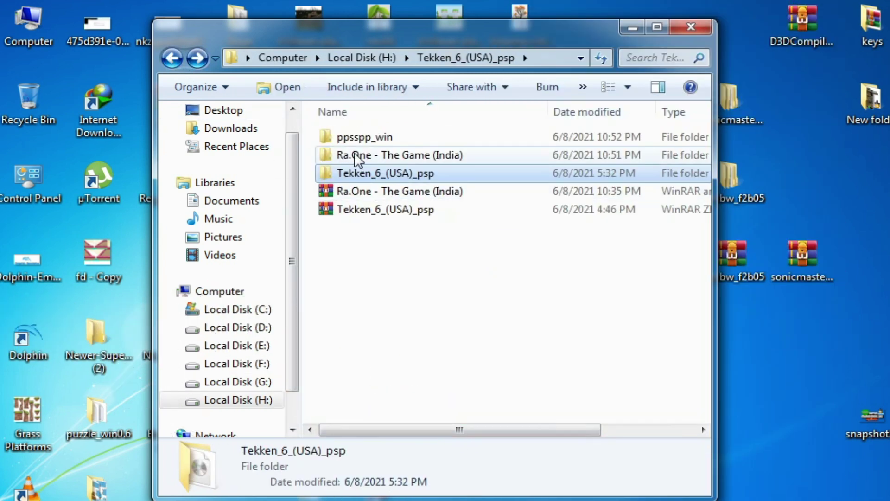
pyautogui.doubleClick(400, 156)
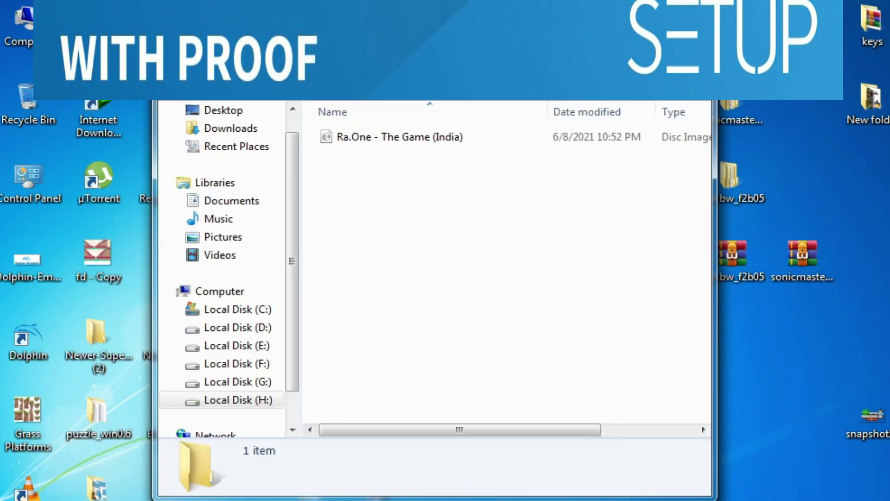
pyautogui.click(171, 58)
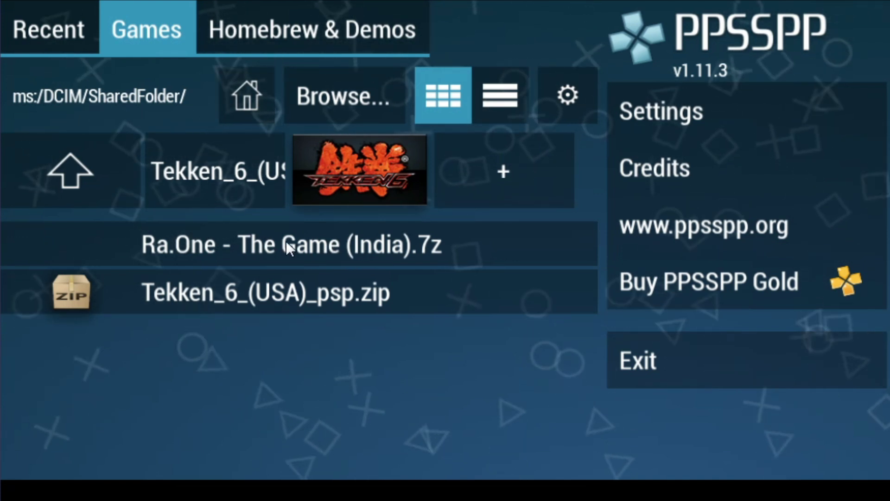
# Step: Boot the Tekken_6_(USA) game tile from PPSSPP's Games list
pyautogui.click(347, 180)
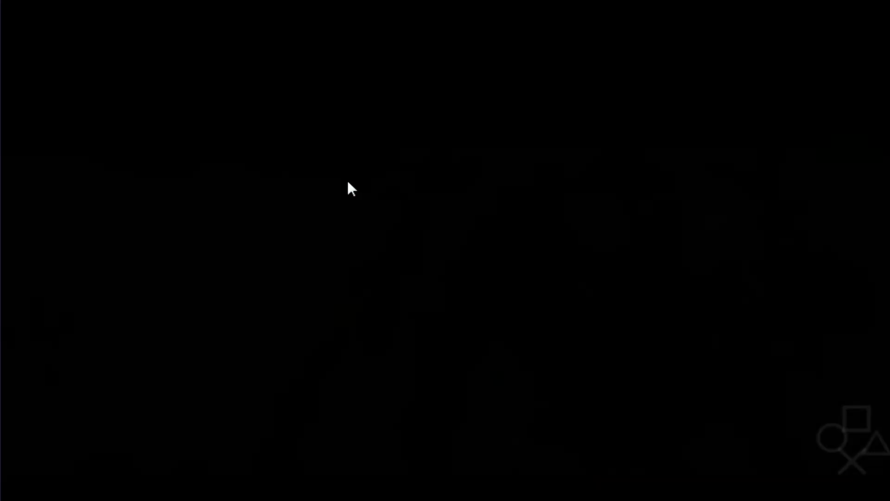